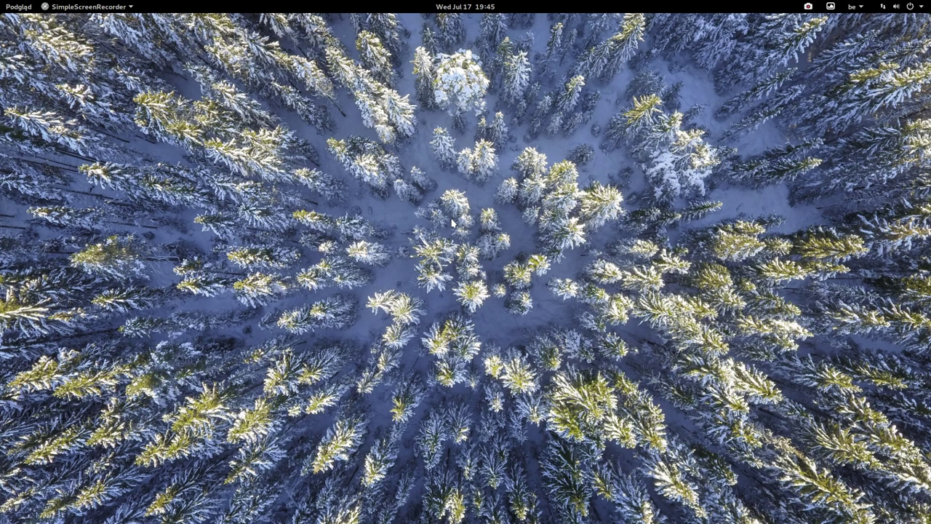
# Open a terminal and run the update command, entering the account password to authorise it
pyautogui.hotkey('ctrl', 'alt', 't')
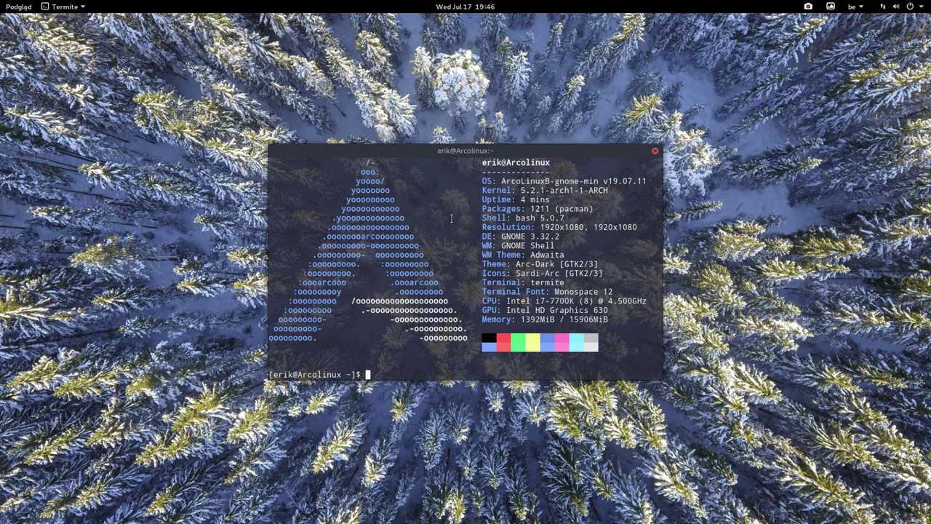
pyautogui.write('update')
pyautogui.press('Return')
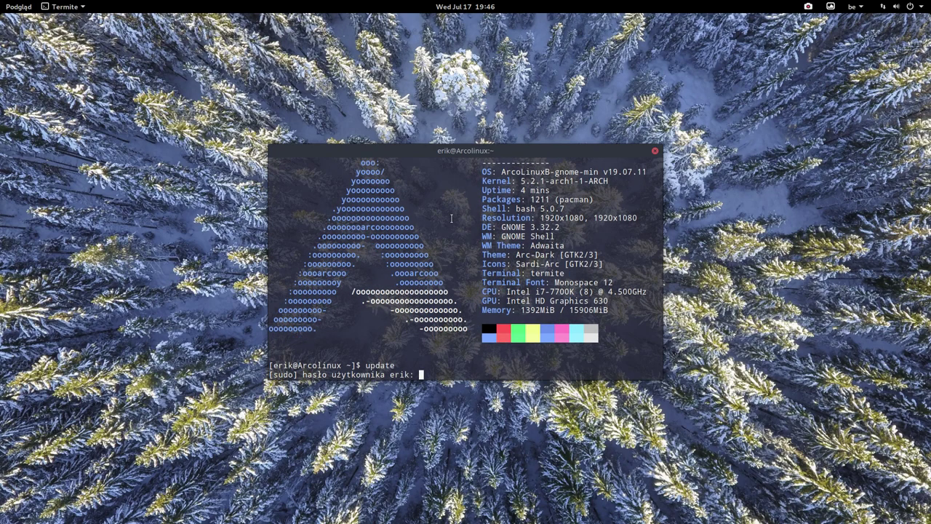
pyautogui.press('Return')
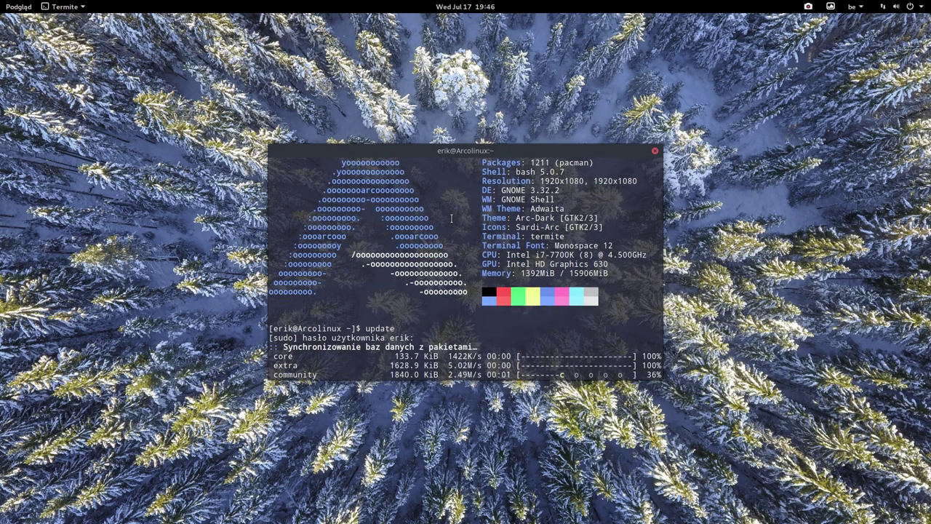
# Move the terminal window higher on the desktop and look at the list of available keyboard layouts
pyautogui.moveTo(499, 145); pyautogui.dragTo(487, 94)
pyautogui.moveTo(619, 111); pyautogui.dragTo(630, 110)
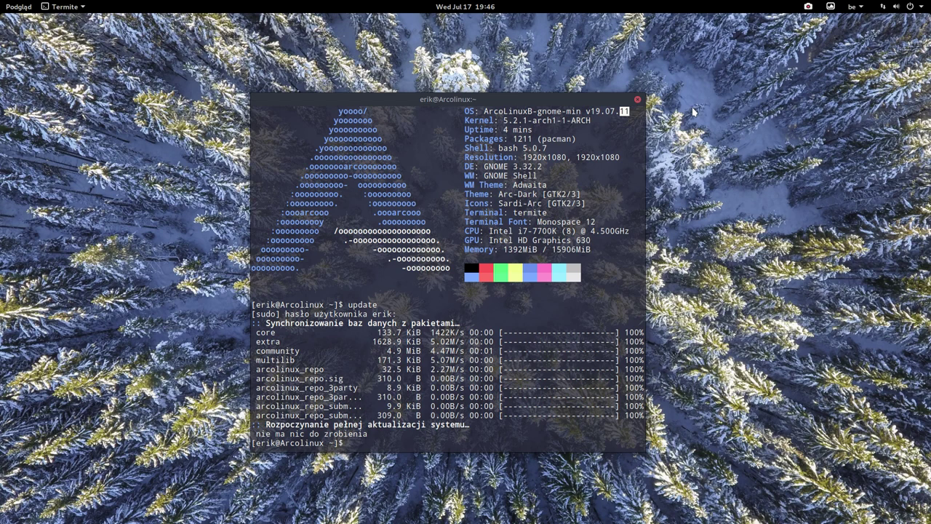
pyautogui.click(865, 10)
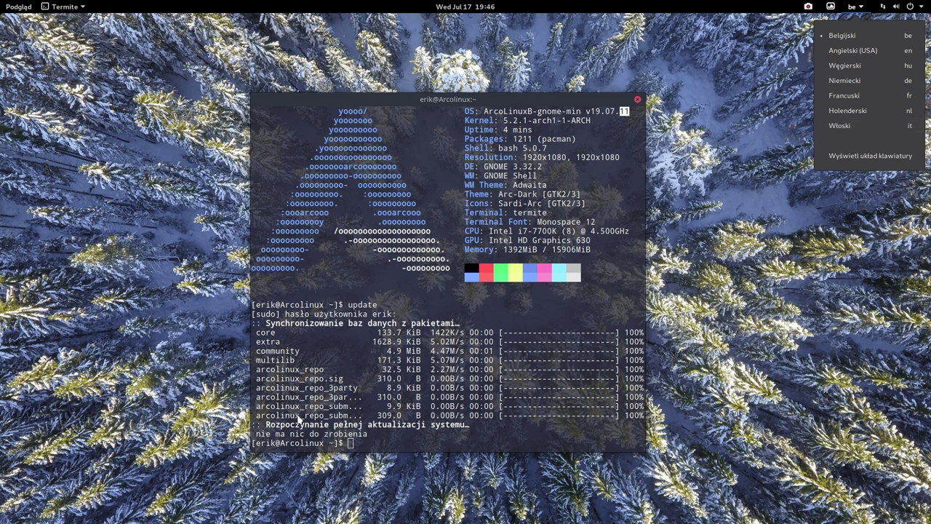
pyautogui.click(292, 321)
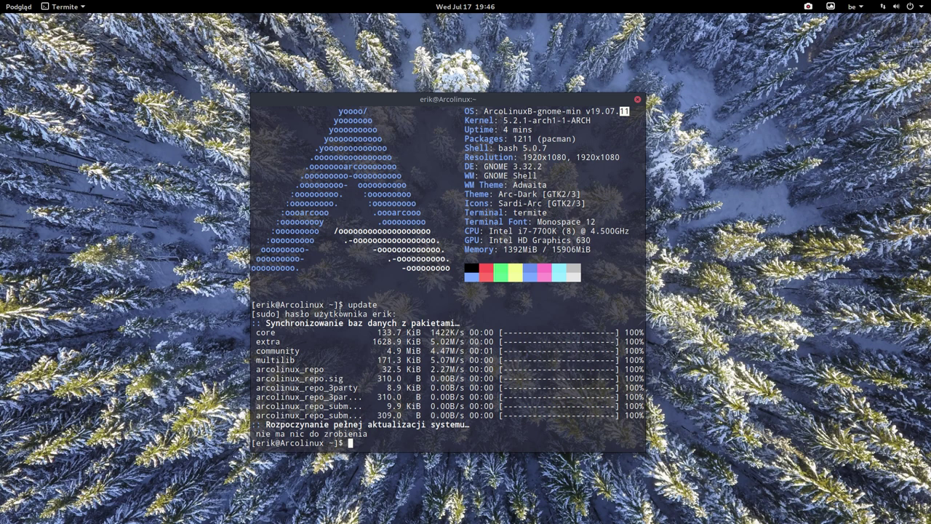
# Examine the Polish update messages and the OS name in the terminal output, closing the terminal when finished
pyautogui.moveTo(373, 314); pyautogui.dragTo(285, 313)
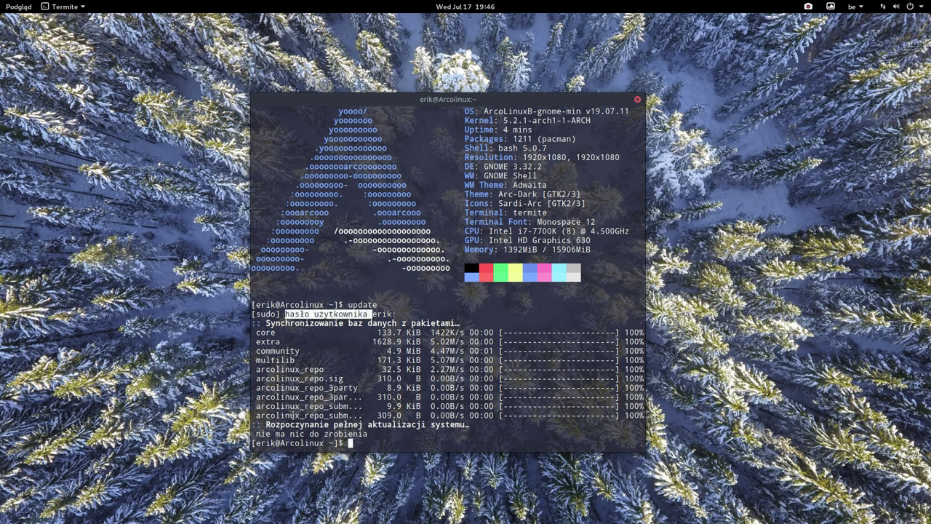
pyautogui.moveTo(270, 435); pyautogui.dragTo(378, 424)
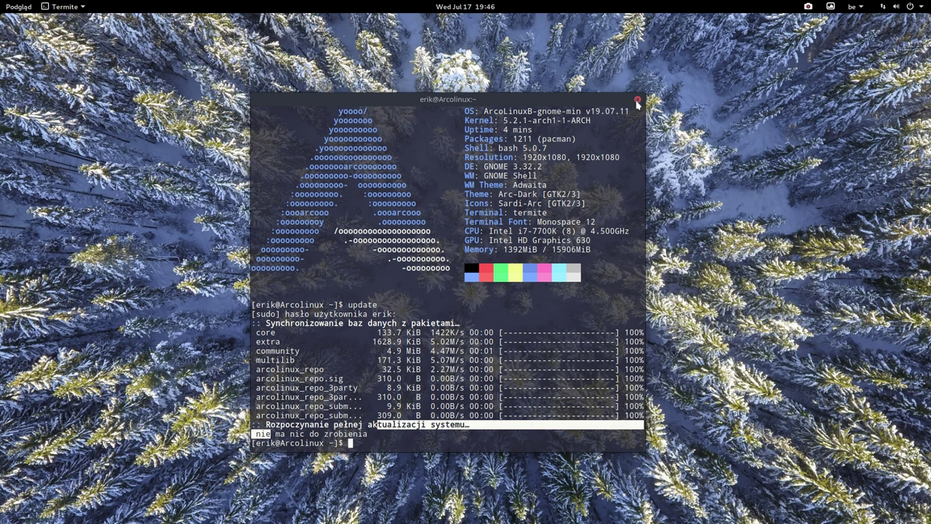
pyautogui.scroll(1, 556, 166)
pyautogui.click(529, 129)
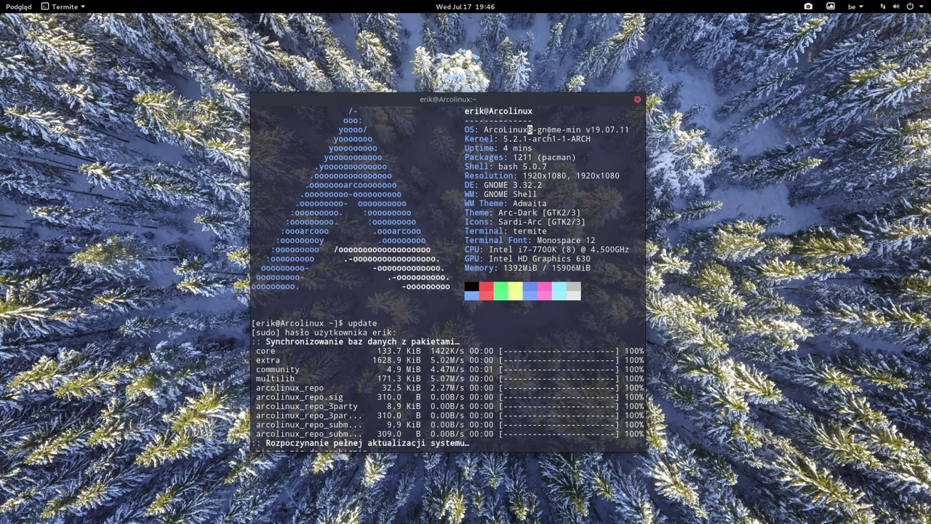
pyautogui.doubleClick(570, 129)
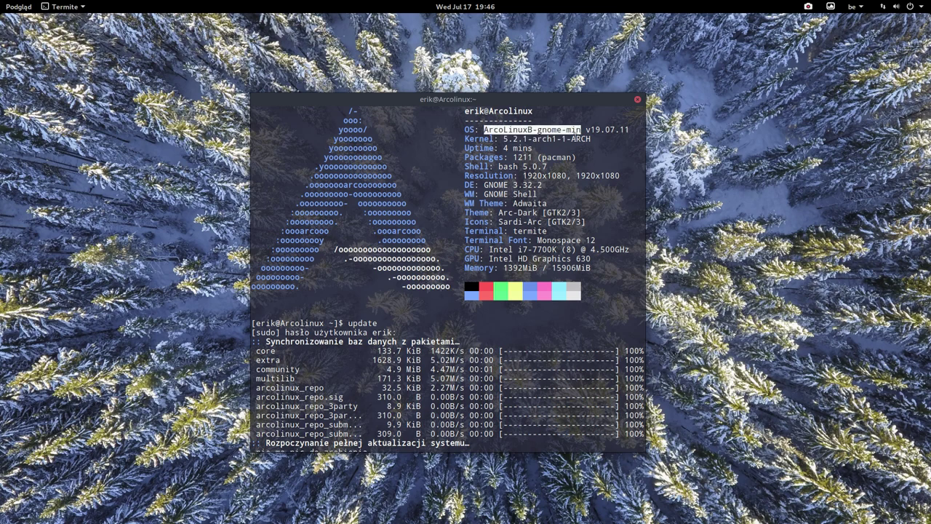
pyautogui.click(637, 101)
# Browse the pages of all installed applications in the activities overview and return to the desktop
pyautogui.moveTo(7, 6)
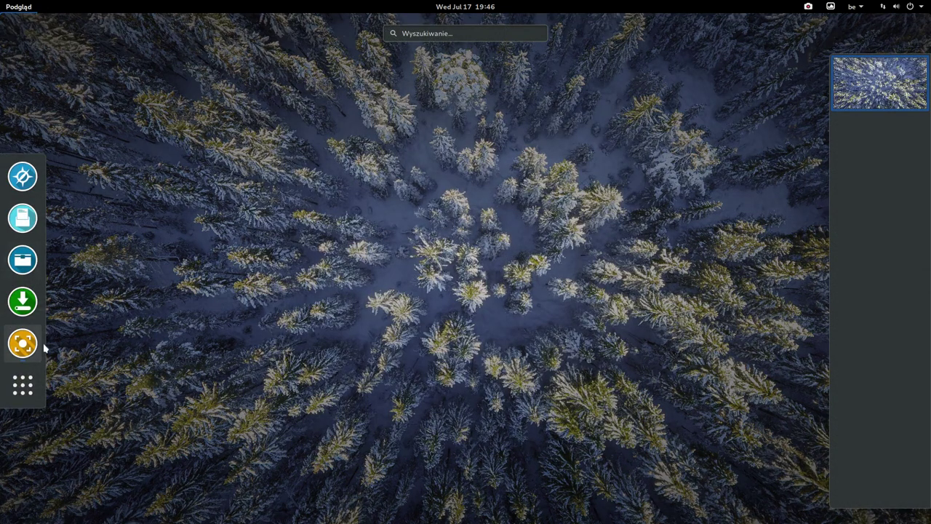
pyautogui.click(23, 385)
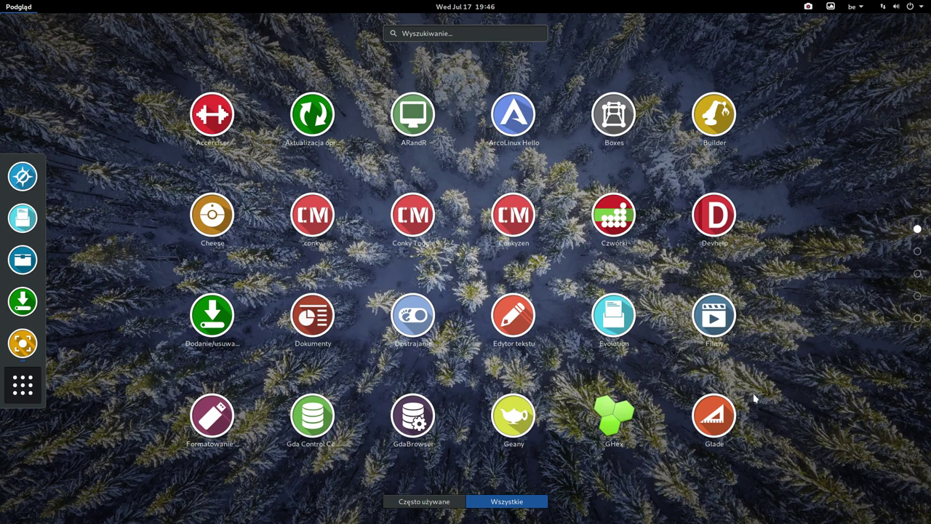
pyautogui.scroll(-3, 754, 398)
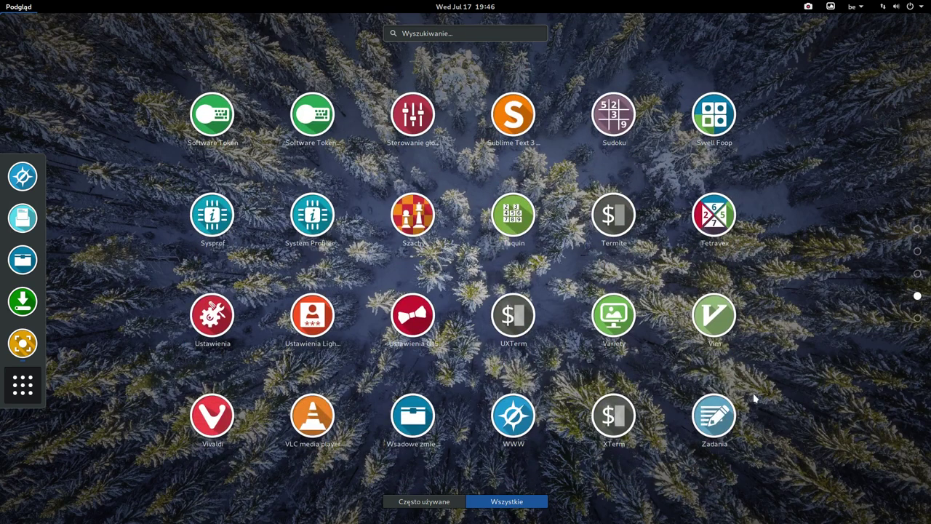
pyautogui.scroll(-1, 755, 398)
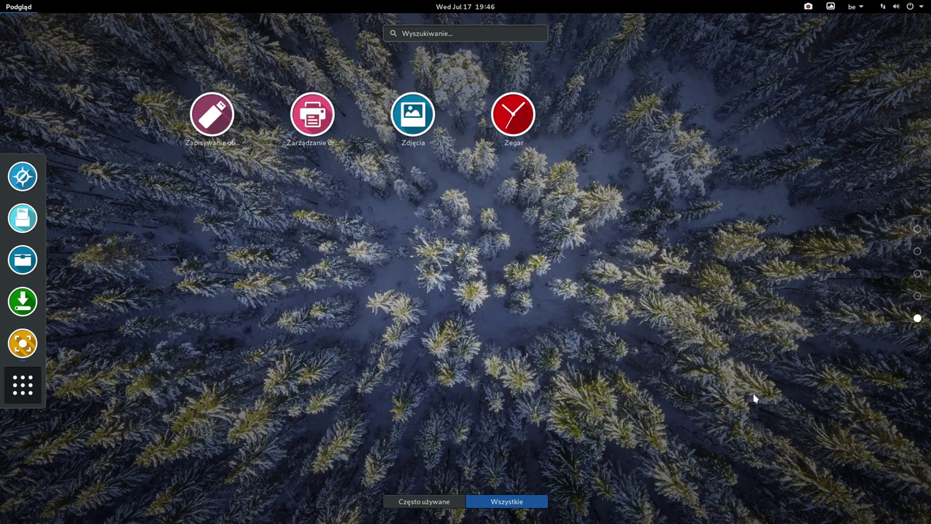
pyautogui.scroll(1, 754, 398)
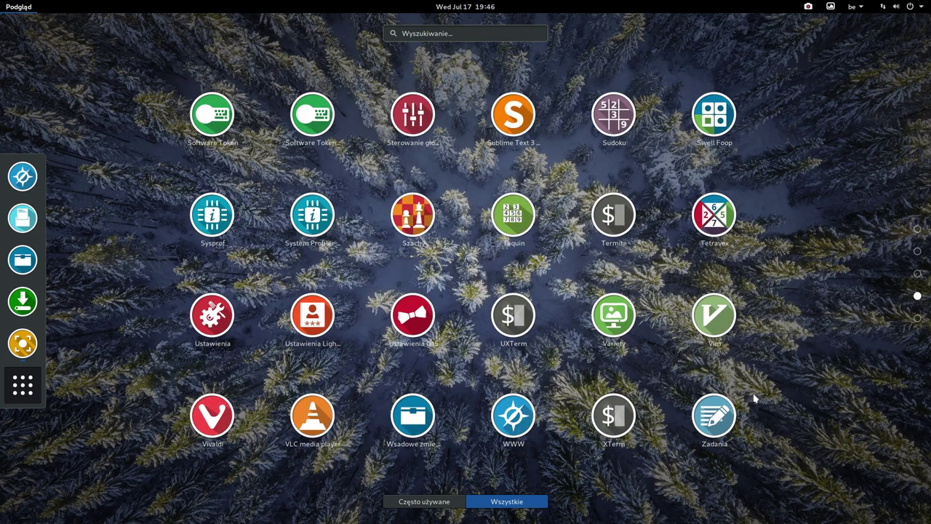
pyautogui.scroll(1, 755, 398)
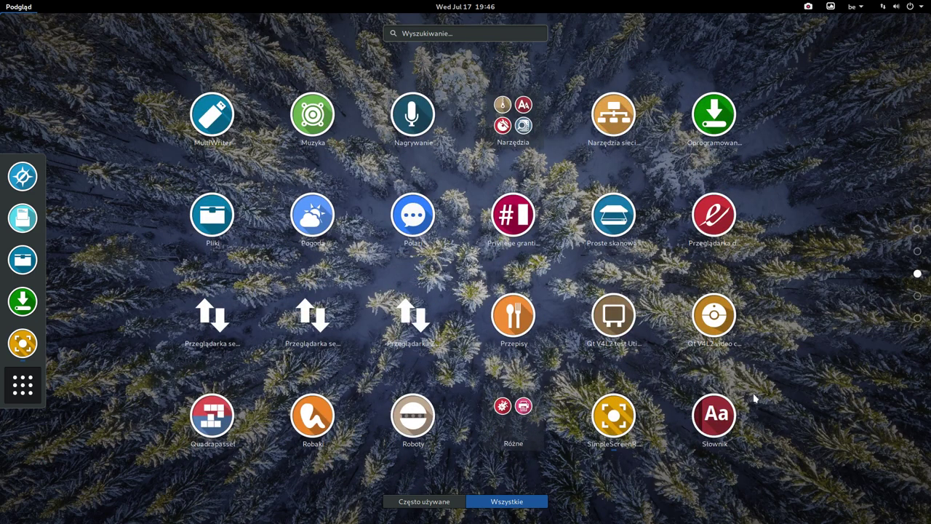
pyautogui.scroll(1, 755, 398)
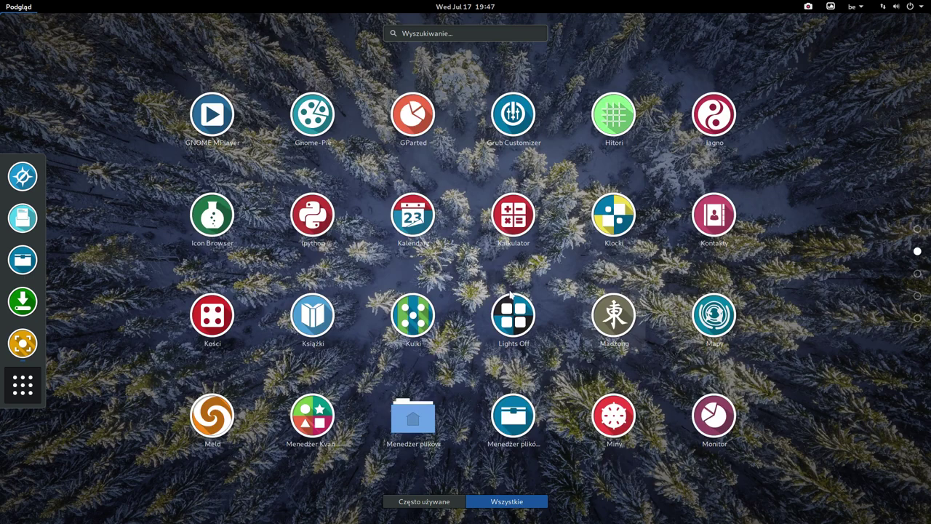
pyautogui.press('Escape')
pyautogui.press('Escape')
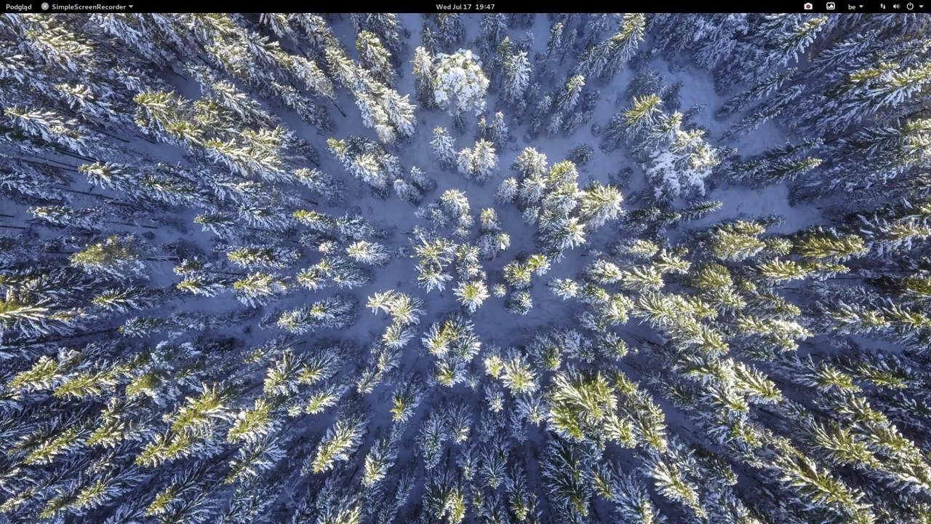
# Look at the wired network and user entries in the system menu, and open the Settings window from it
pyautogui.click(909, 8)
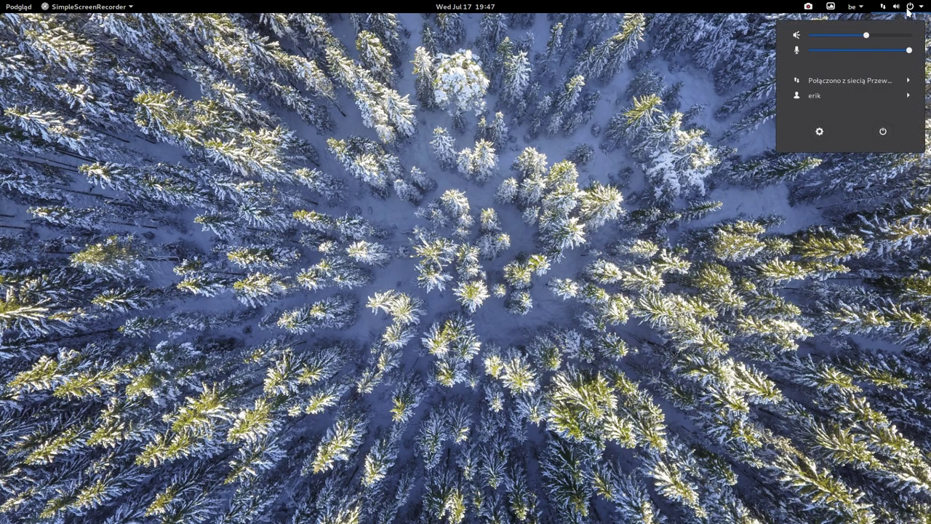
pyautogui.click(889, 82)
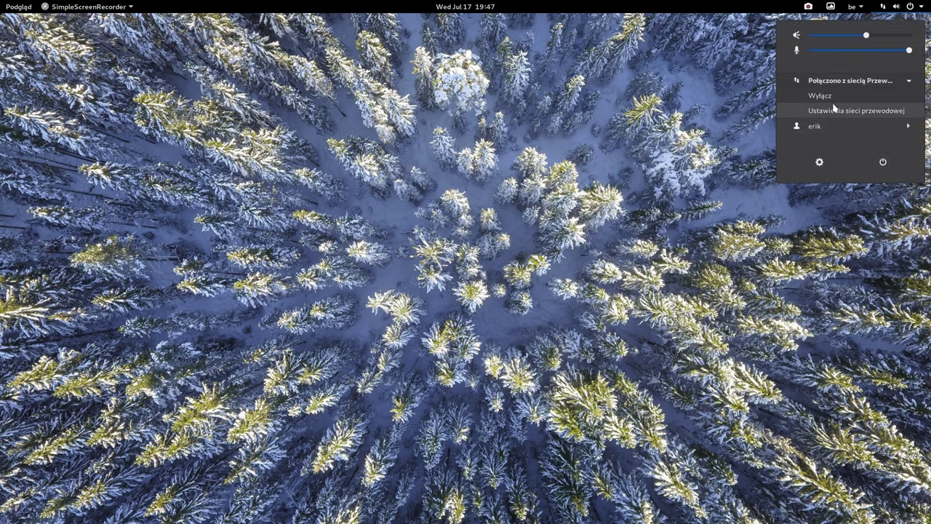
pyautogui.click(831, 124)
pyautogui.click(821, 162)
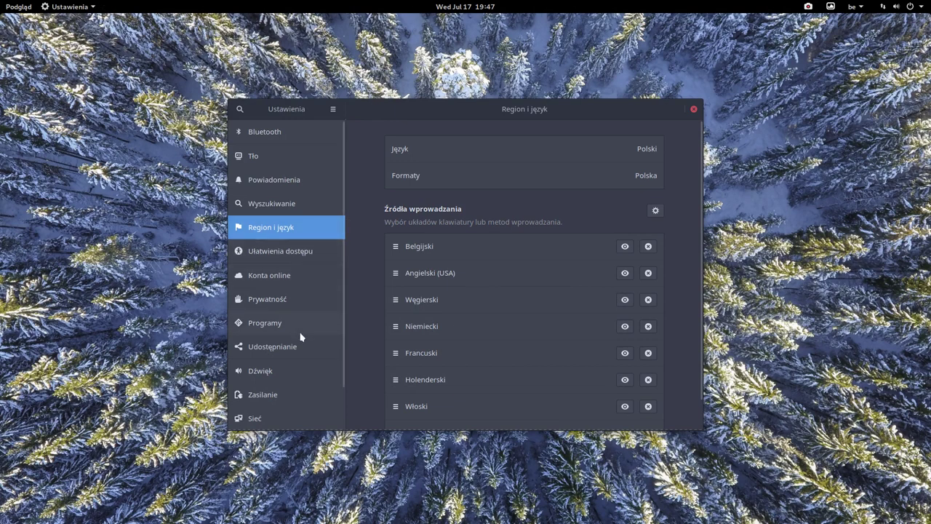
# Look through the Bluetooth, background, notifications, search, region and language, accessibility and online accounts settings
pyautogui.click(269, 135)
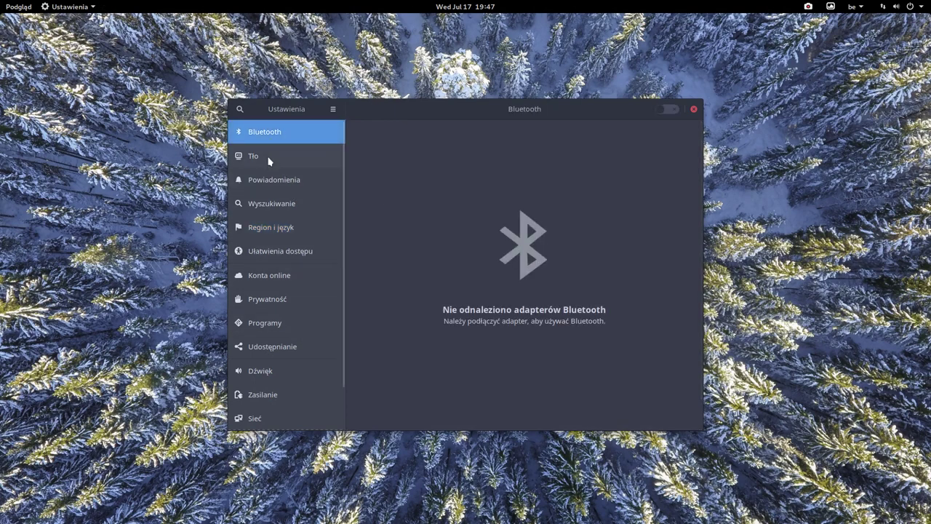
pyautogui.click(269, 158)
pyautogui.click(267, 183)
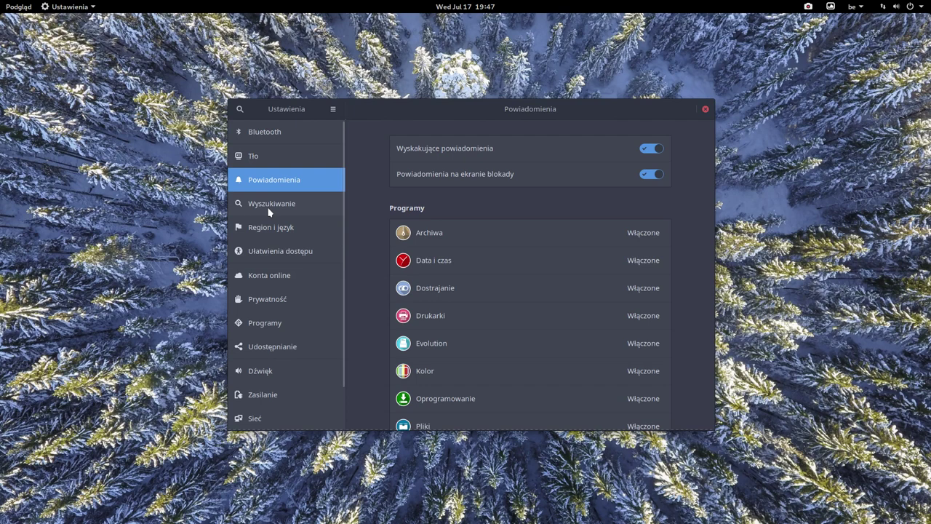
pyautogui.click(268, 207)
pyautogui.click(270, 228)
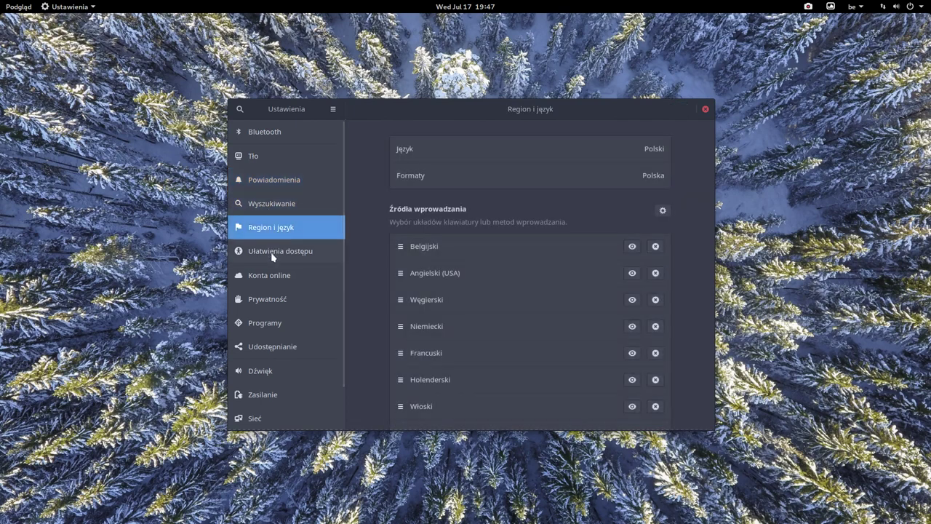
pyautogui.click(273, 253)
pyautogui.click(272, 276)
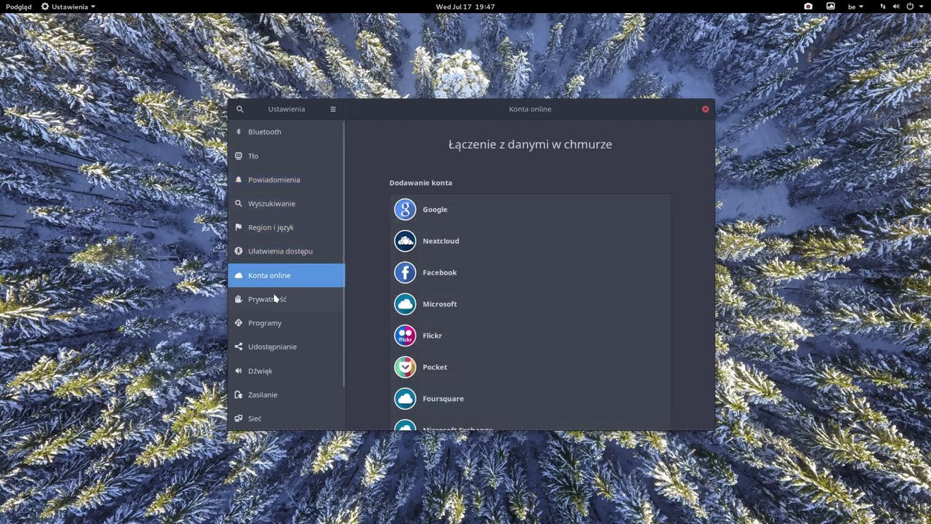
# Look through the privacy, applications, sharing, sound and power settings, and close the Settings window
pyautogui.click(276, 304)
pyautogui.click(278, 326)
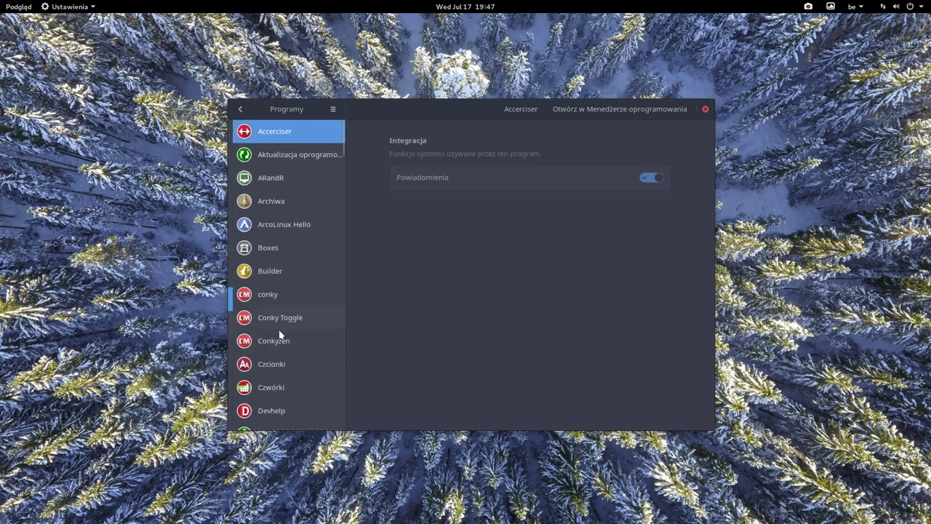
pyautogui.click(240, 109)
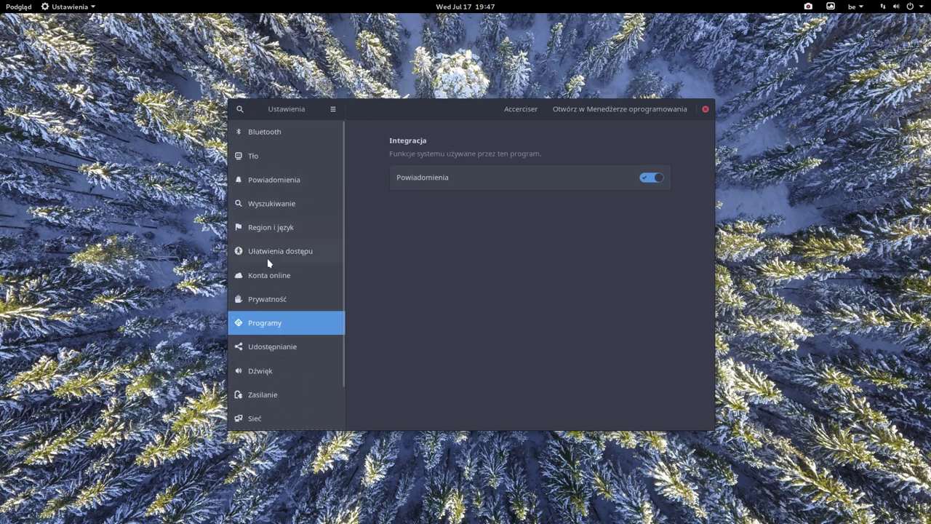
pyautogui.click(269, 344)
pyautogui.click(269, 373)
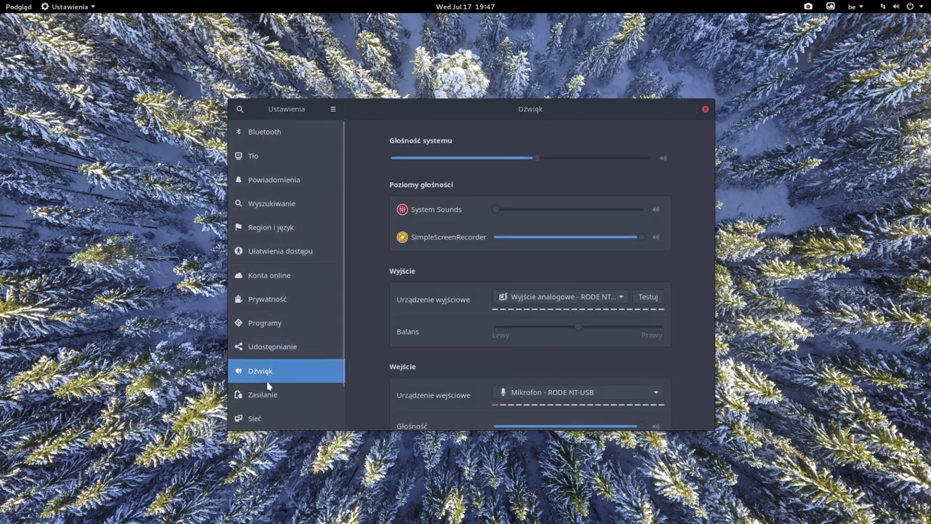
pyautogui.click(266, 395)
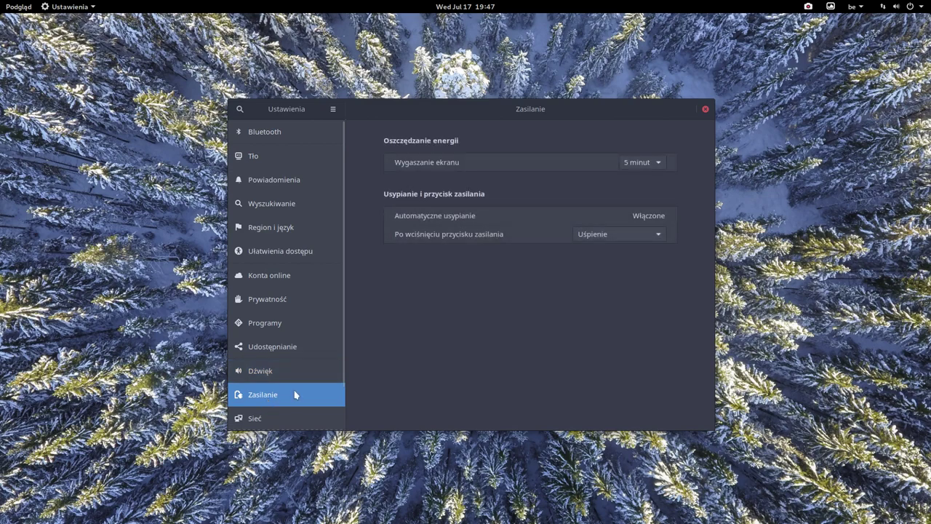
pyautogui.click(705, 109)
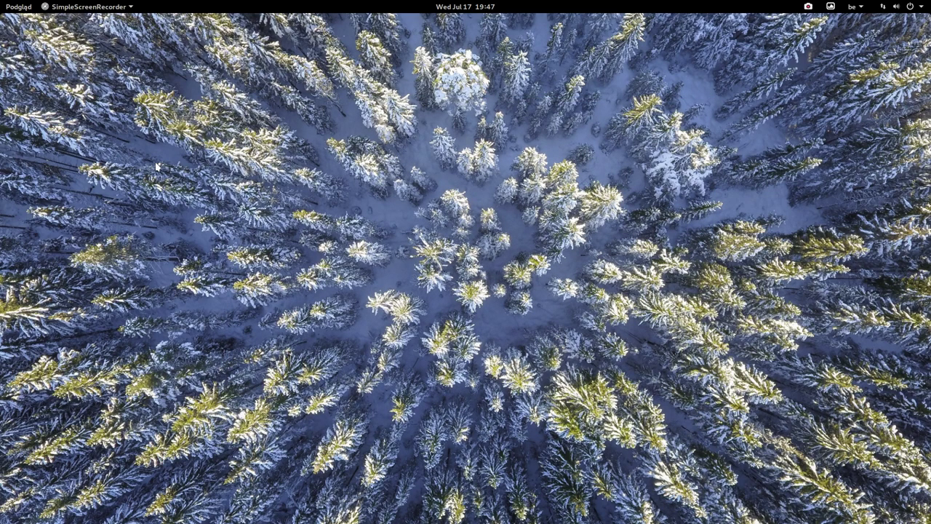
# Search the activities overview for "twe" and launch the Tweaks application (Dostrajanie)
pyautogui.press('super')
pyautogui.write('tx')
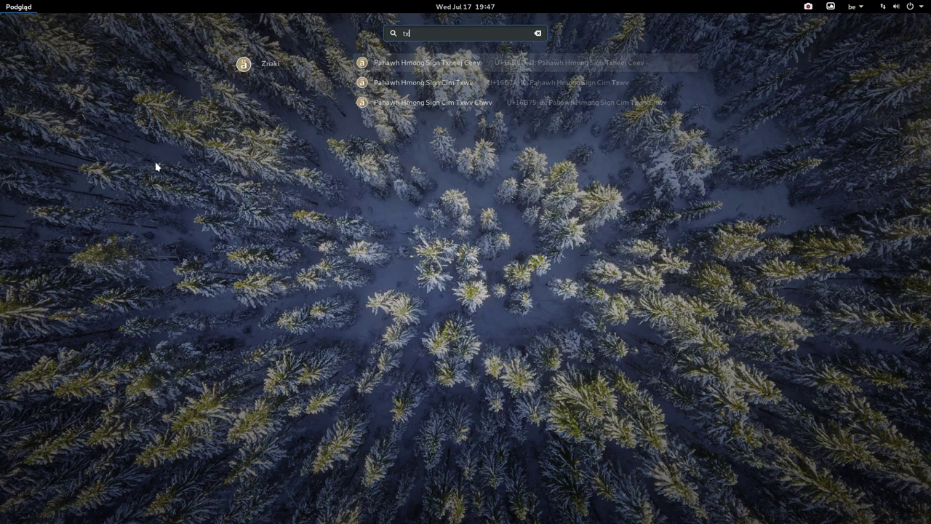
pyautogui.press('BackSpace')
pyautogui.write('we')
pyautogui.press('Return')
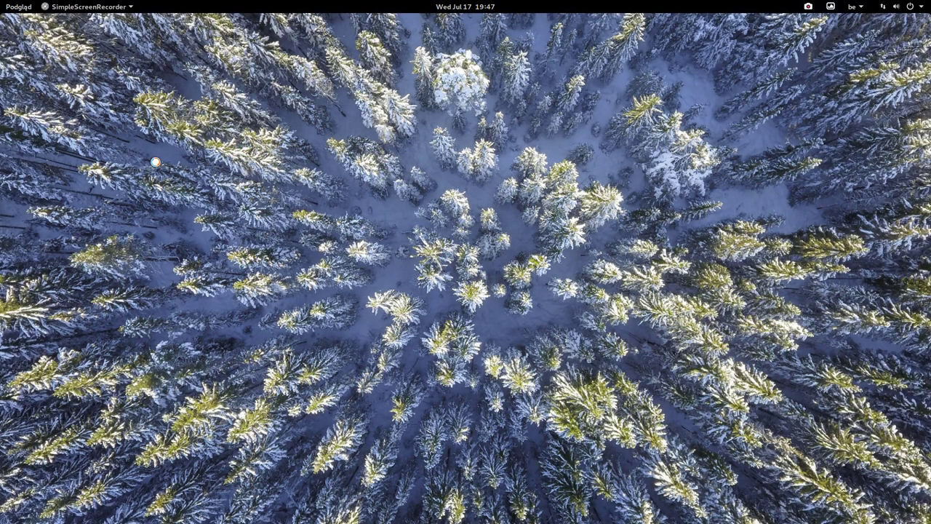
# Look through the Tweaks pages from fonts (Czcionki) to appearance (Wygląd), and close the Tweaks window
pyautogui.click(271, 163)
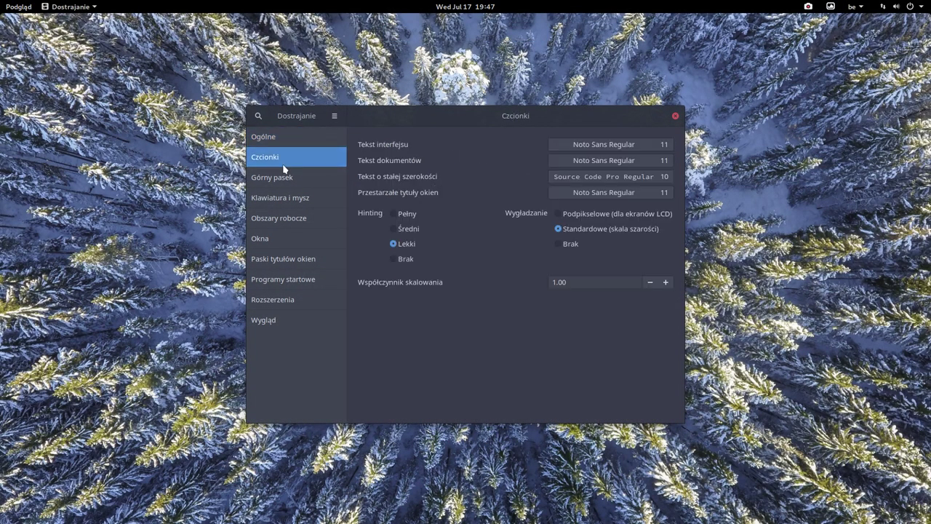
pyautogui.click(289, 181)
pyautogui.click(297, 199)
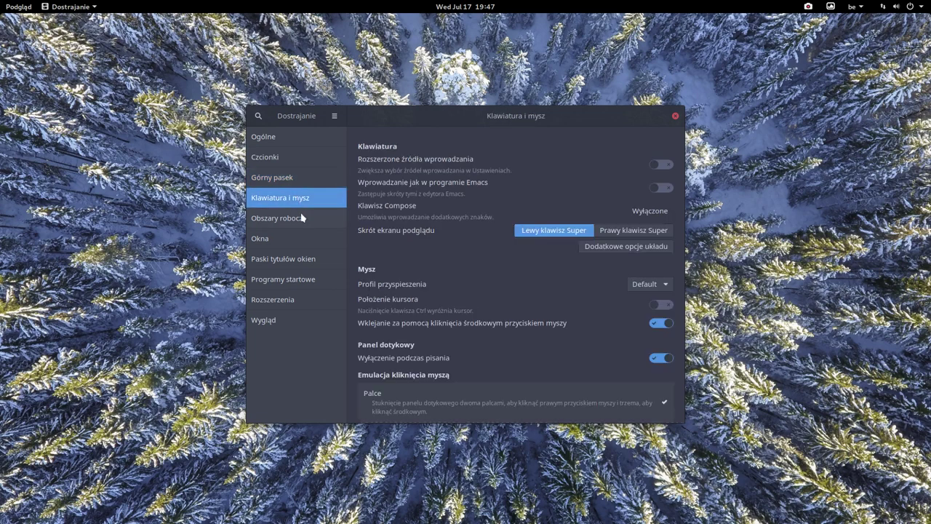
pyautogui.click(303, 218)
pyautogui.click(305, 240)
pyautogui.click(315, 264)
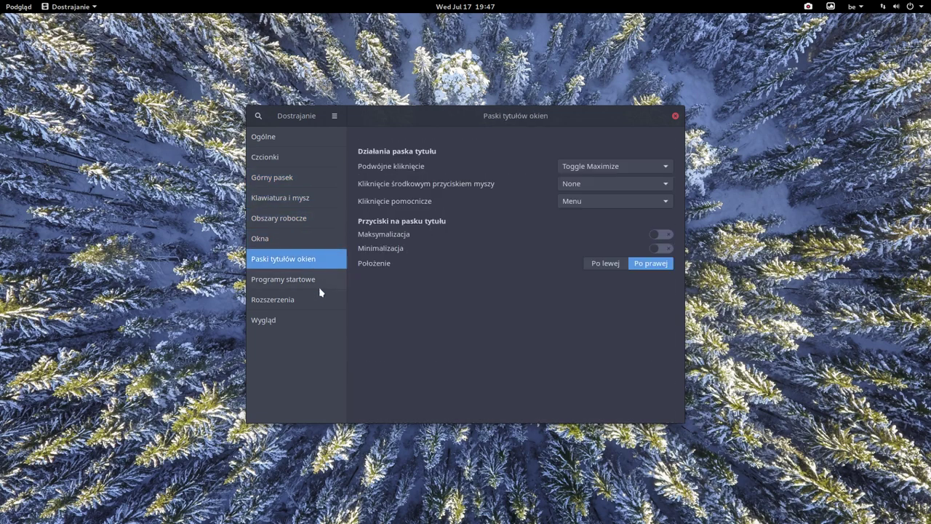
pyautogui.click(320, 282)
pyautogui.click(317, 303)
pyautogui.click(313, 319)
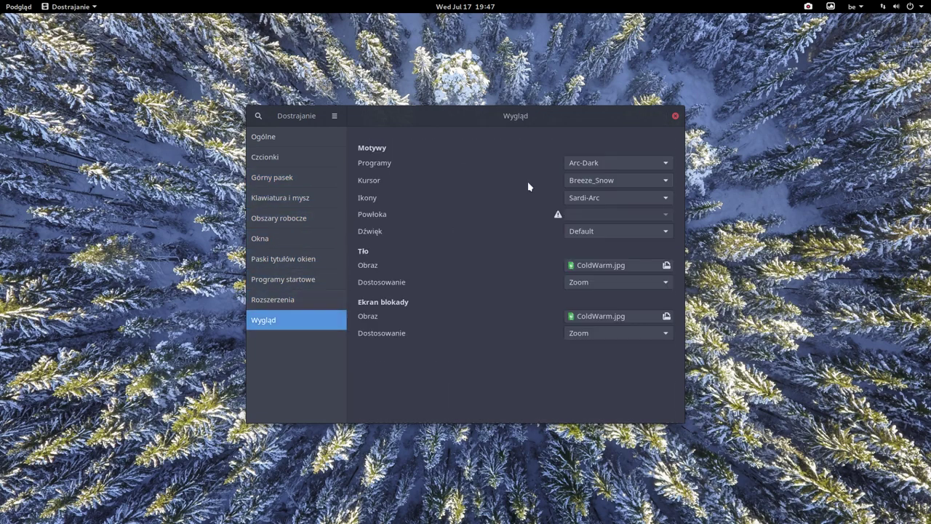
pyautogui.click(675, 116)
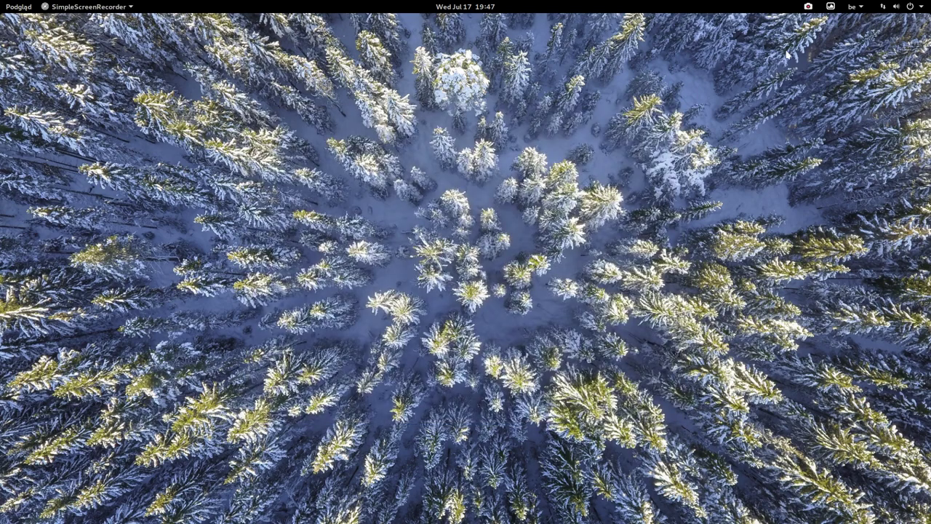
# Switch the desktop to the next wallpaper twice with Variety's Następny command
pyautogui.click(831, 6)
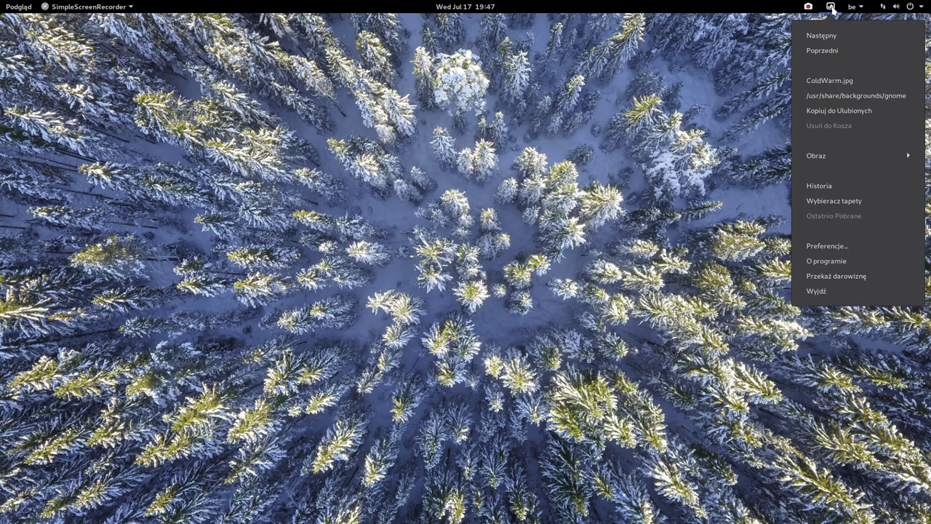
pyautogui.click(836, 41)
pyautogui.click(834, 13)
pyautogui.click(836, 34)
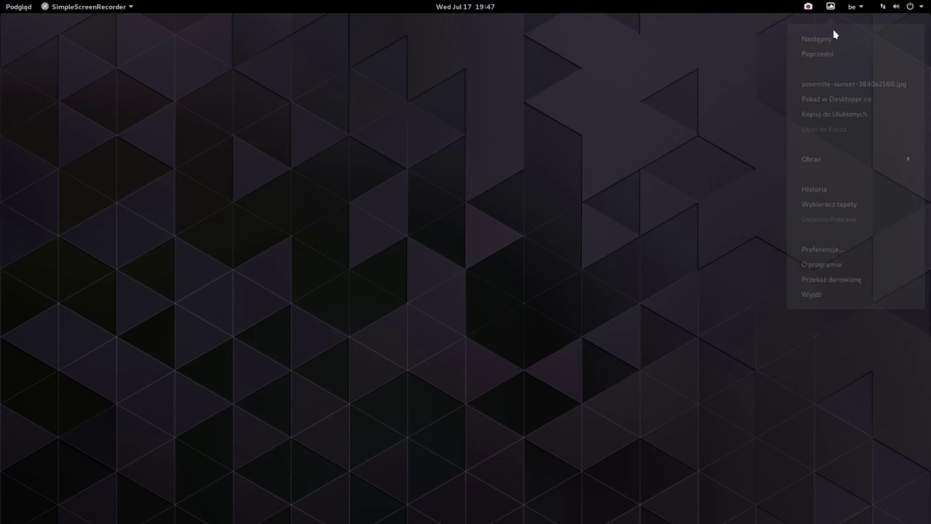
# Look at Variety's about window (O programie), close it, and look at the available keyboard layouts
pyautogui.click(830, 6)
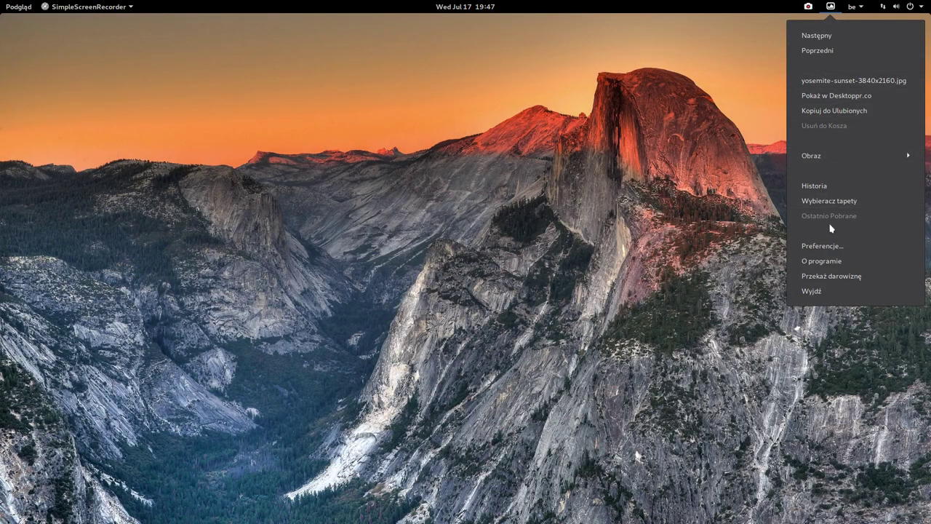
pyautogui.click(829, 262)
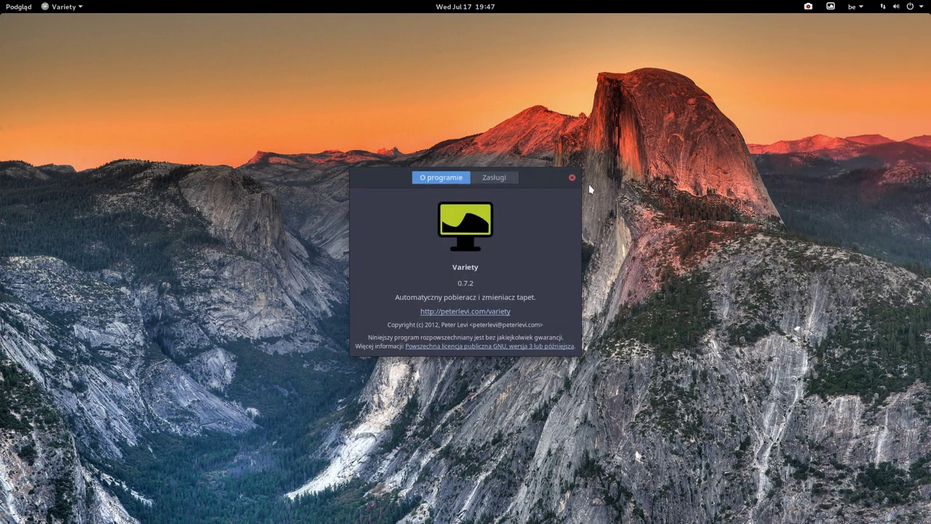
pyautogui.click(572, 178)
pyautogui.click(853, 7)
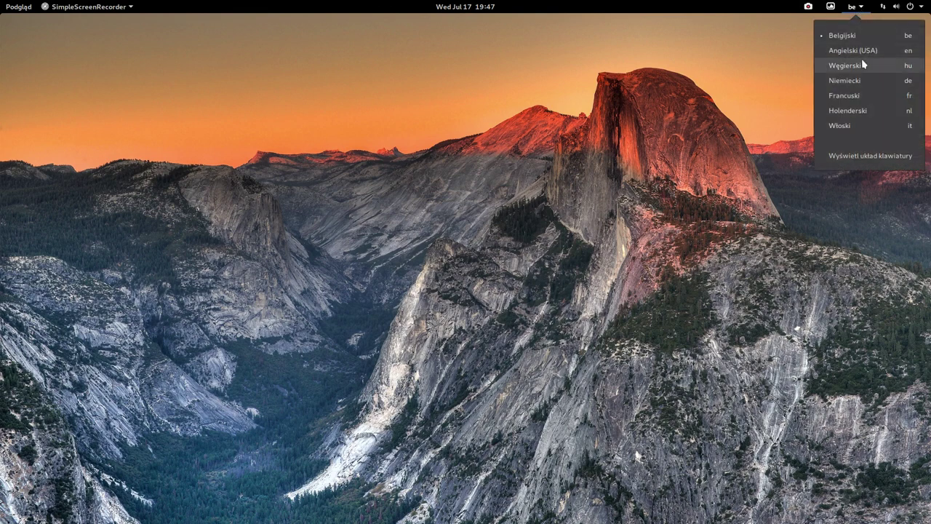
# Open Variety's wallpaper selector (Wybieracz tapety) and apply the teal and pink diagonal wallpaper
pyautogui.click(830, 8)
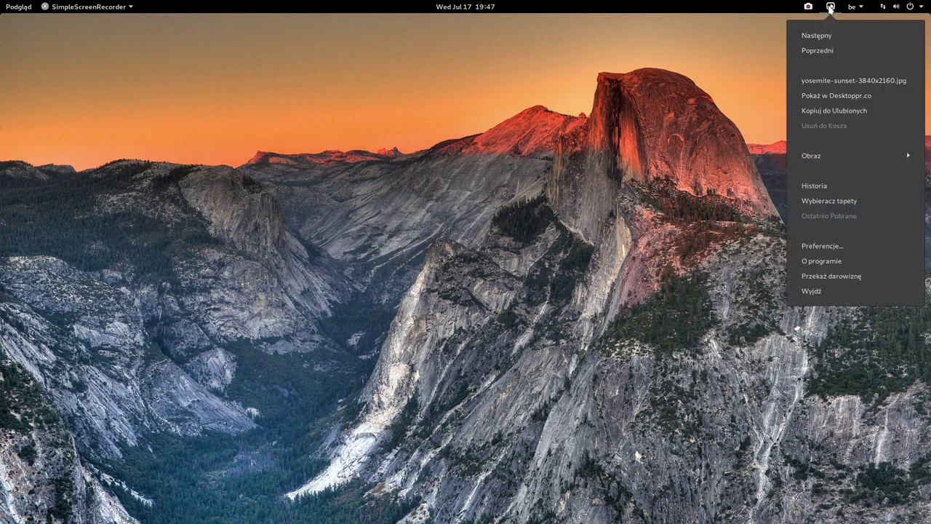
pyautogui.click(830, 7)
pyautogui.click(830, 7)
pyautogui.click(828, 203)
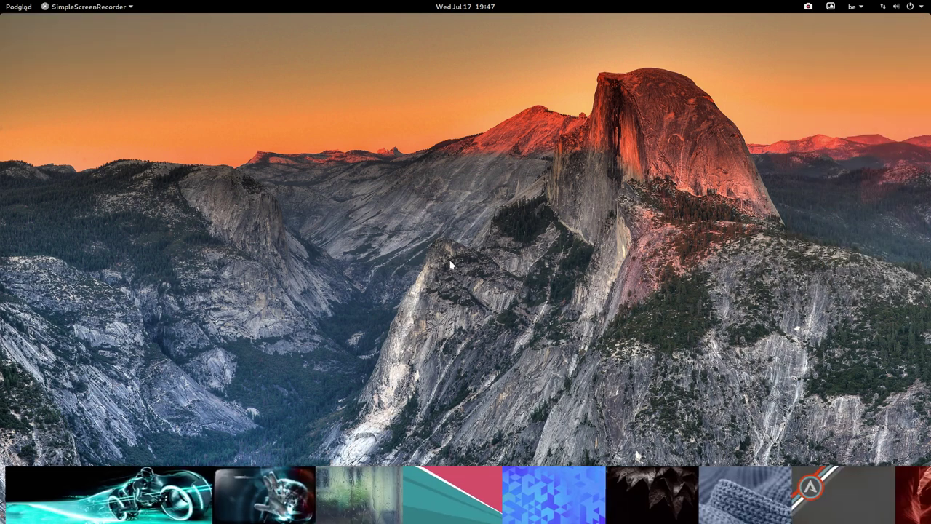
pyautogui.click(448, 486)
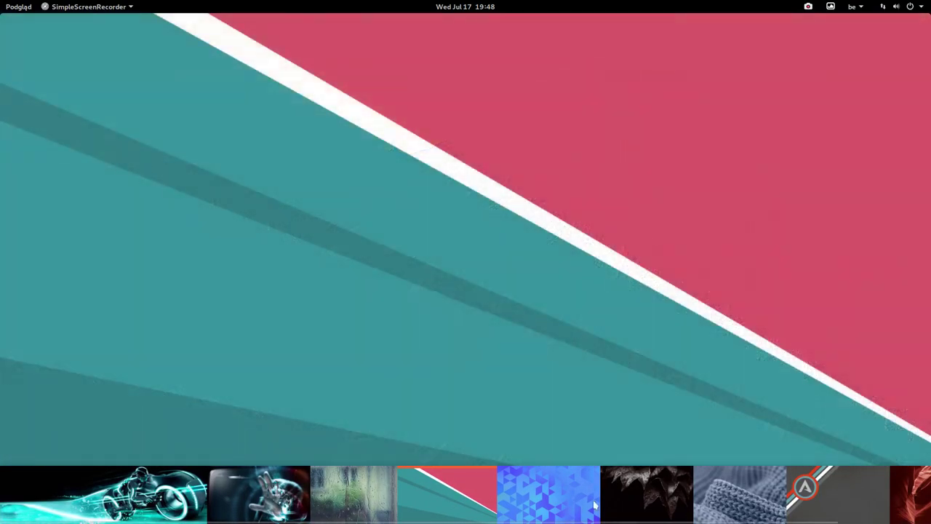
# Browse further wallpaper thumbnails, set the cloud-wrapped mountain peak at sunset as the background, and close the selector
pyautogui.scroll(-15, 466, 495)
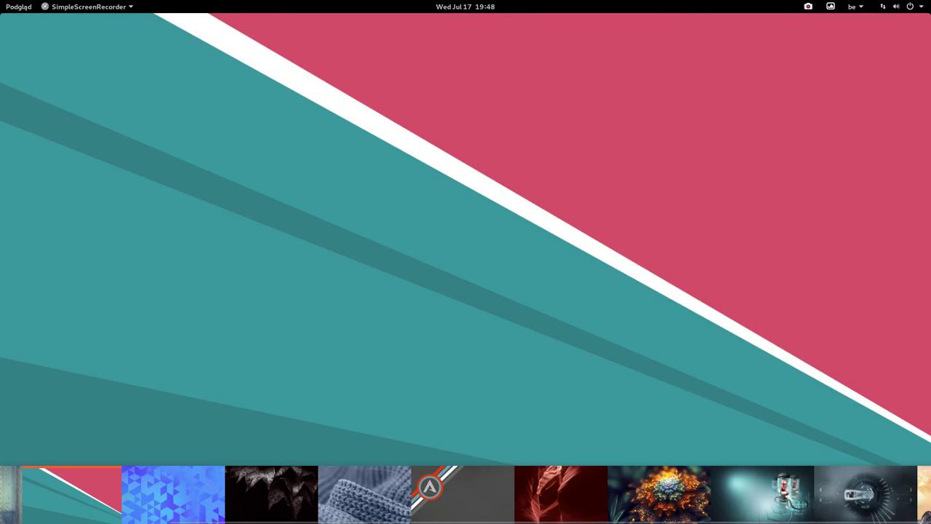
pyautogui.scroll(-2, 735, 509)
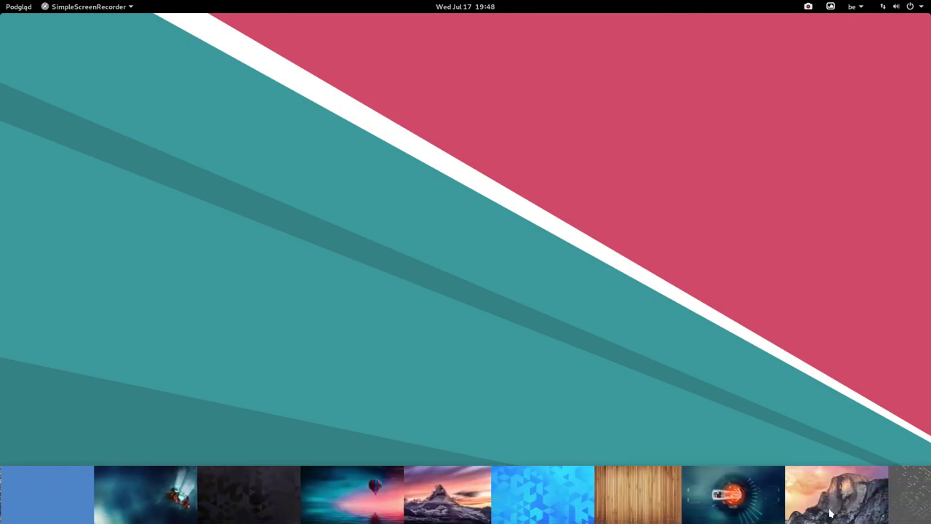
pyautogui.click(437, 507)
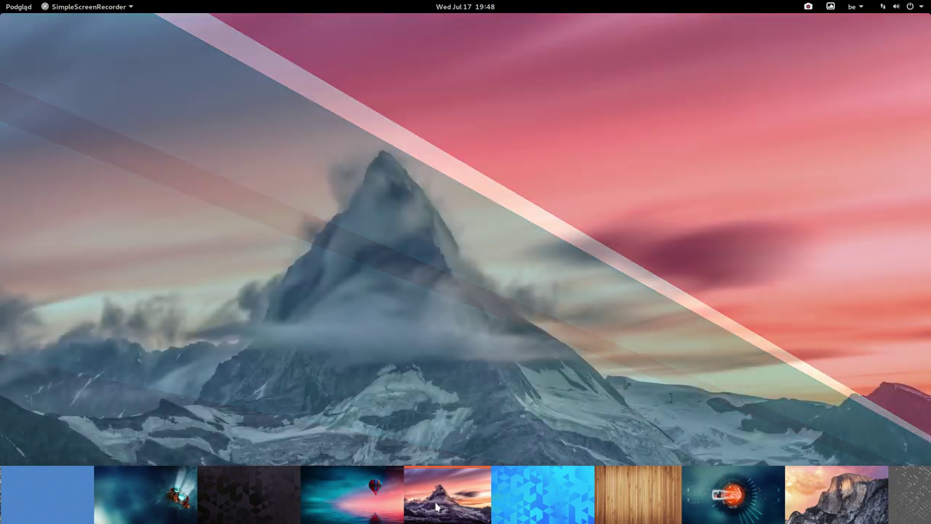
pyautogui.rightClick(437, 507)
pyautogui.click(455, 493)
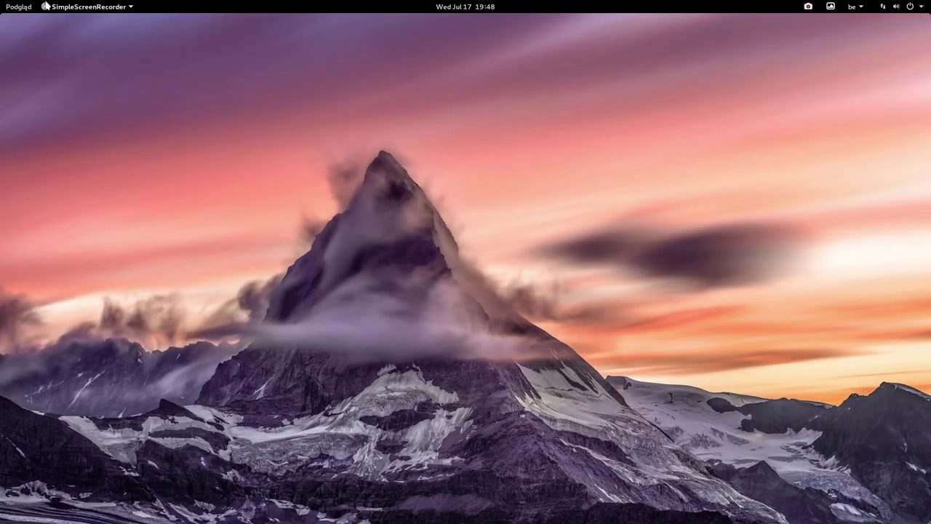
# Launch the Geany editor from the full application overview to look at its Polish interface, and close it
pyautogui.click(19, 7)
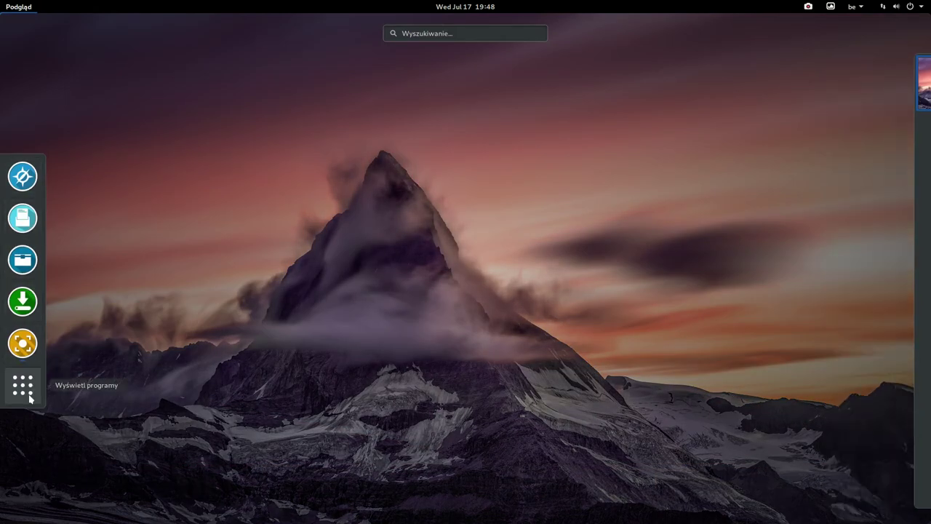
pyautogui.click(23, 386)
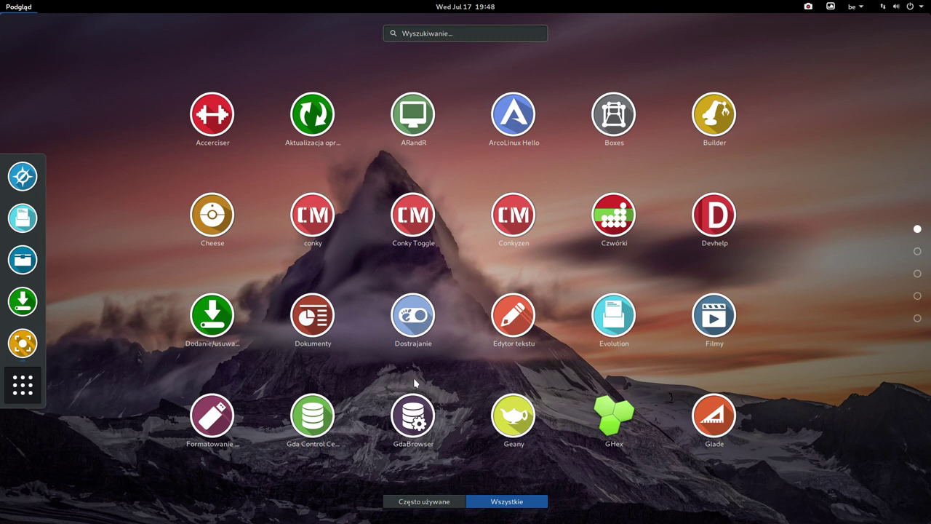
pyautogui.click(513, 418)
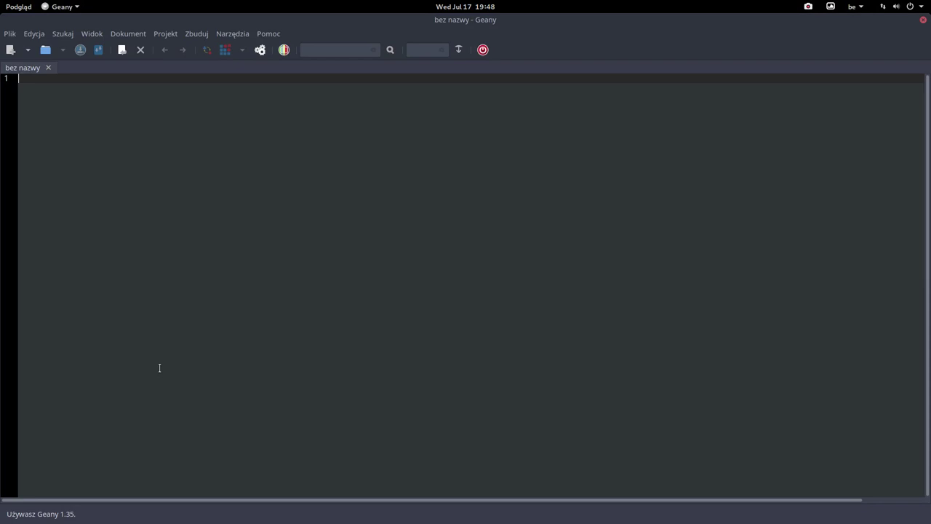
pyautogui.click(924, 19)
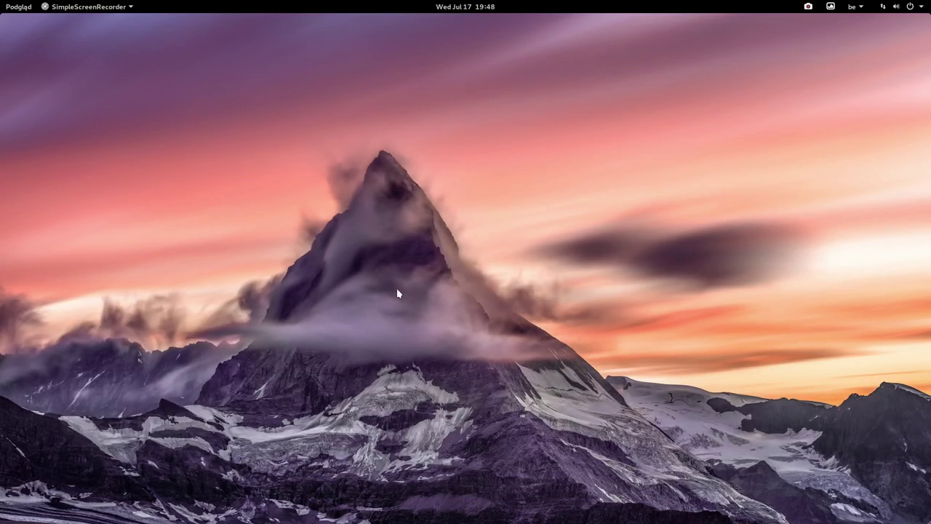
# Launch the Vivaldi browser from the activities overview and look at the Funkcje menu of its What's New page
pyautogui.click(7, 4)
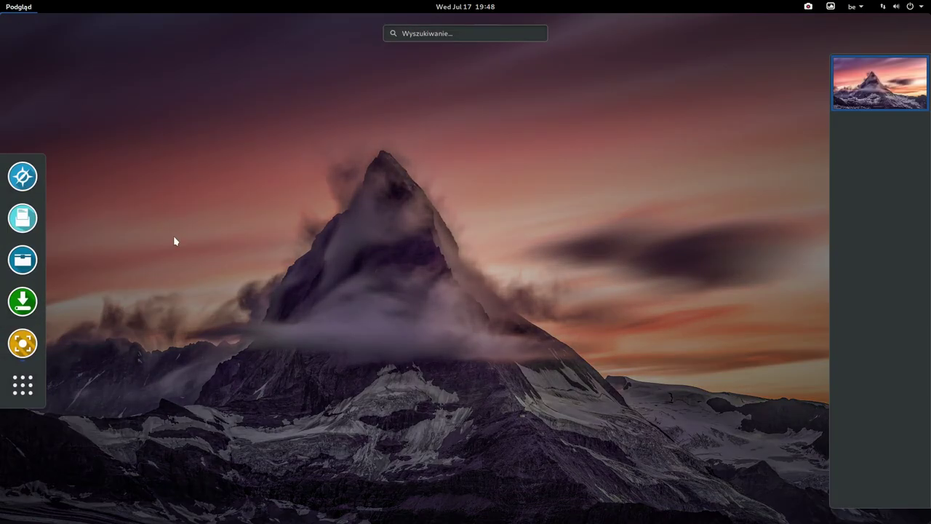
pyautogui.click(174, 241)
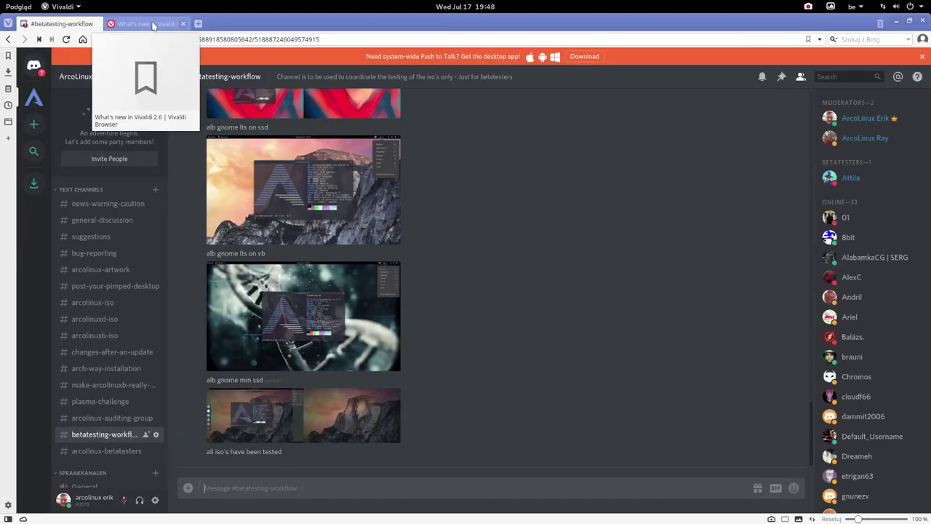
pyautogui.click(153, 25)
pyautogui.moveTo(198, 64)
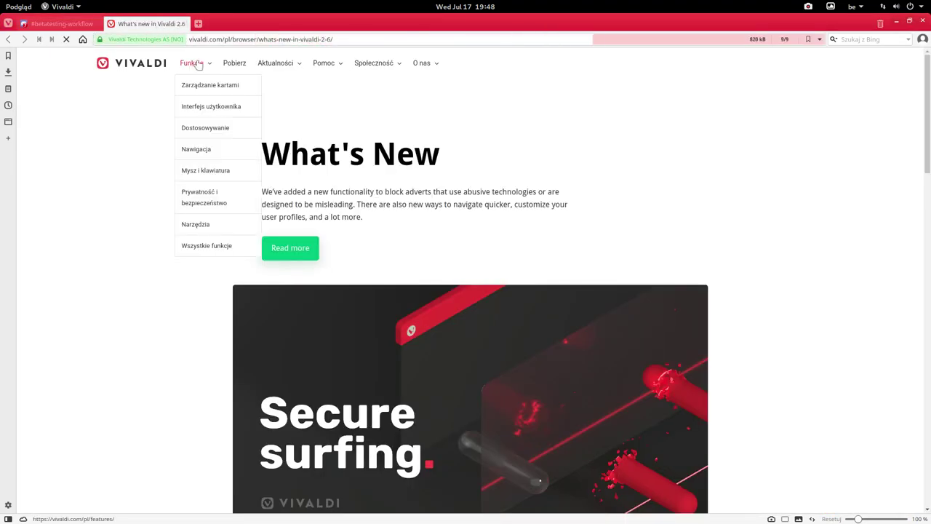
# Search for "google" in a new browser tab and look through the Bing results page
pyautogui.click(198, 24)
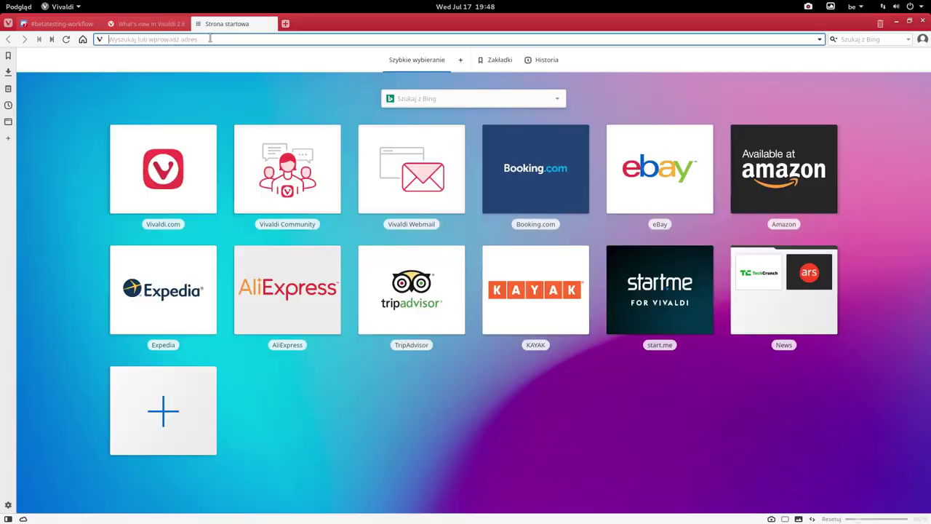
pyautogui.write('goog')
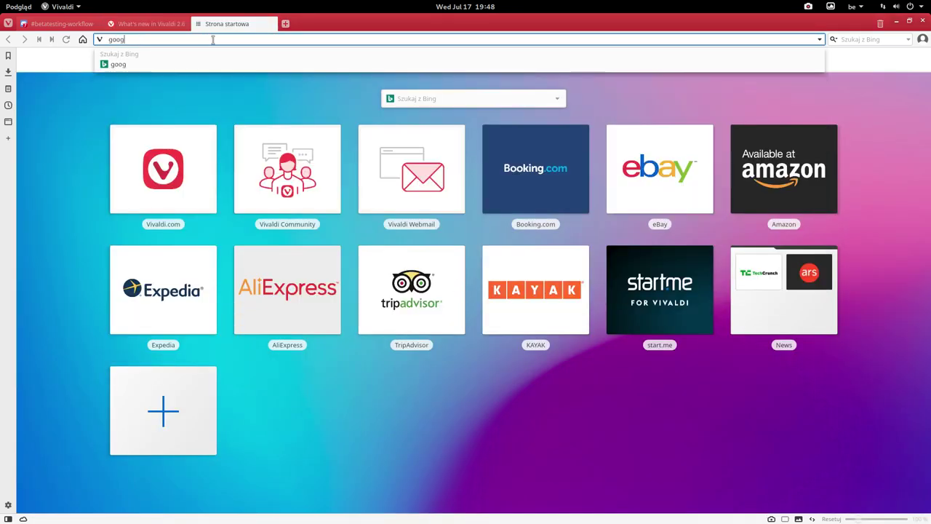
pyautogui.write('le')
pyautogui.press('Return')
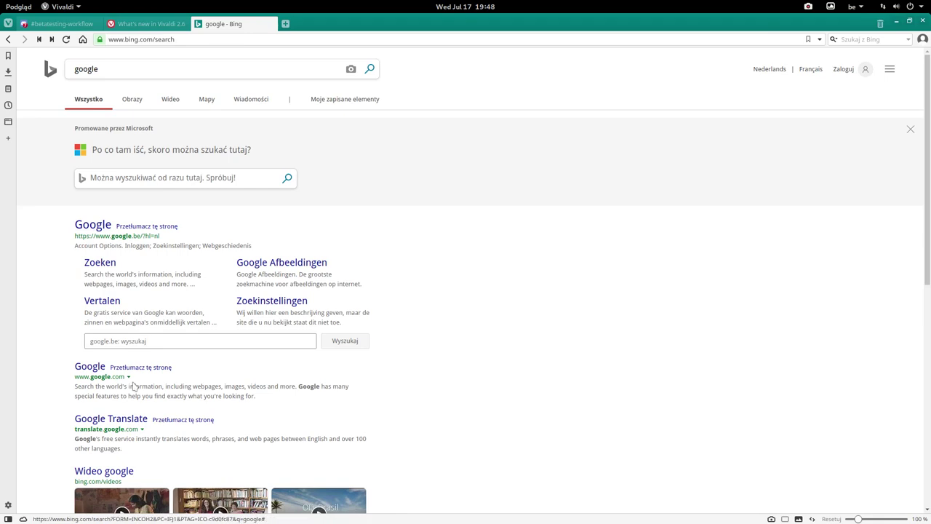
pyautogui.scroll(-2, 133, 385)
pyautogui.scroll(-1, 138, 356)
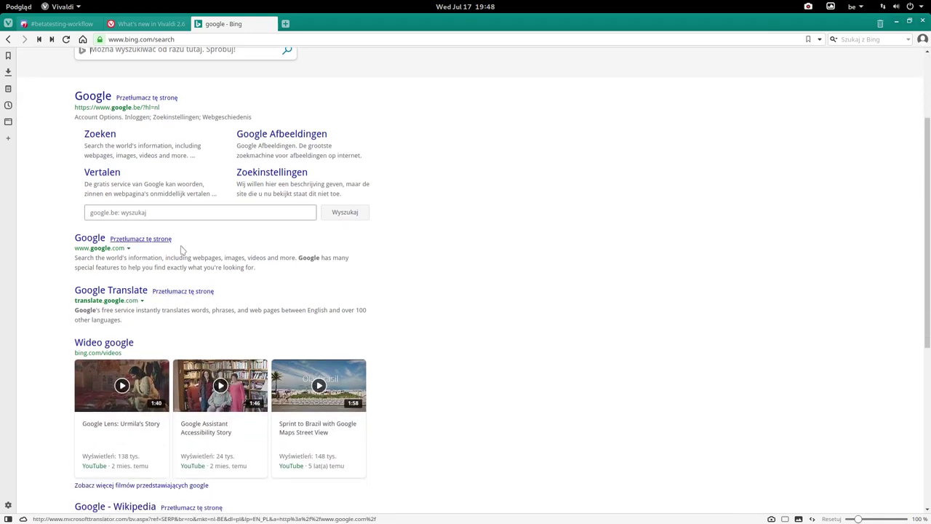
pyautogui.scroll(-5, 179, 370)
pyautogui.scroll(-1, 183, 403)
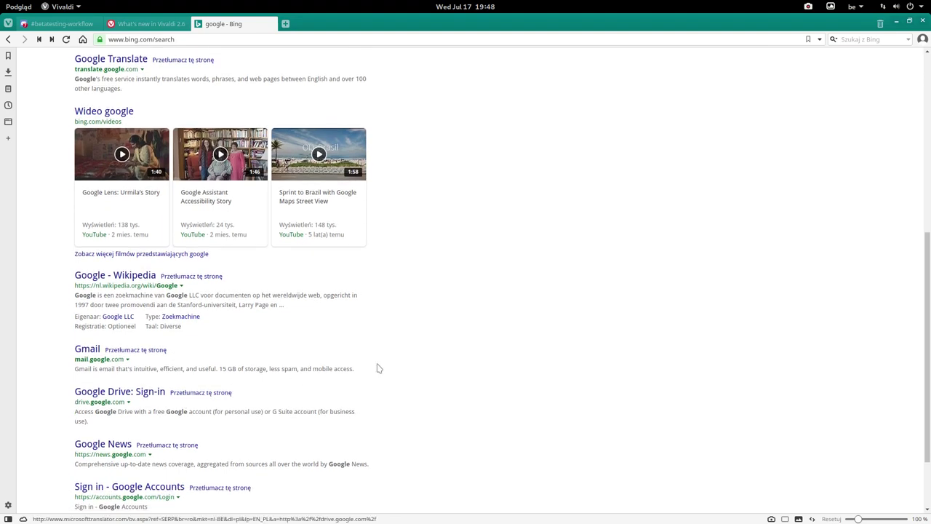
# Raise the system volume and close the Vivaldi browser
pyautogui.press('XF86AudioRaiseVolume')
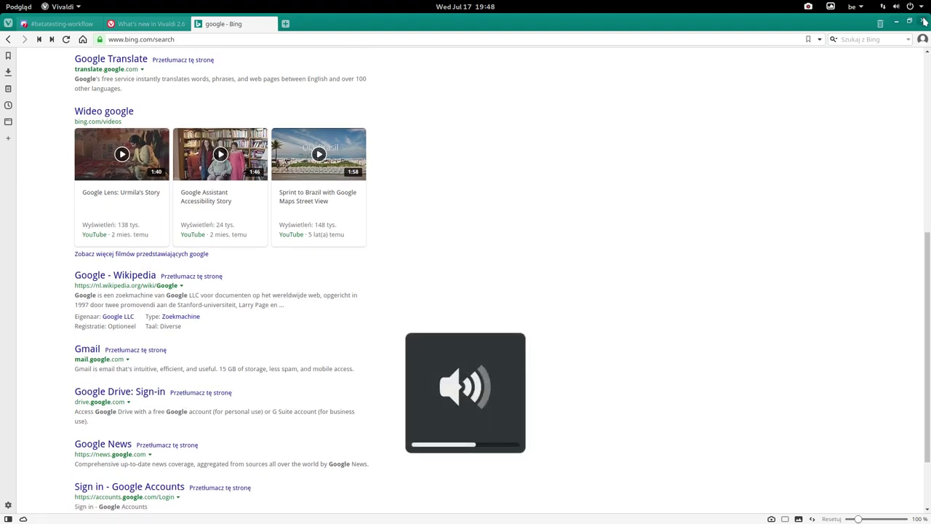
pyautogui.click(924, 20)
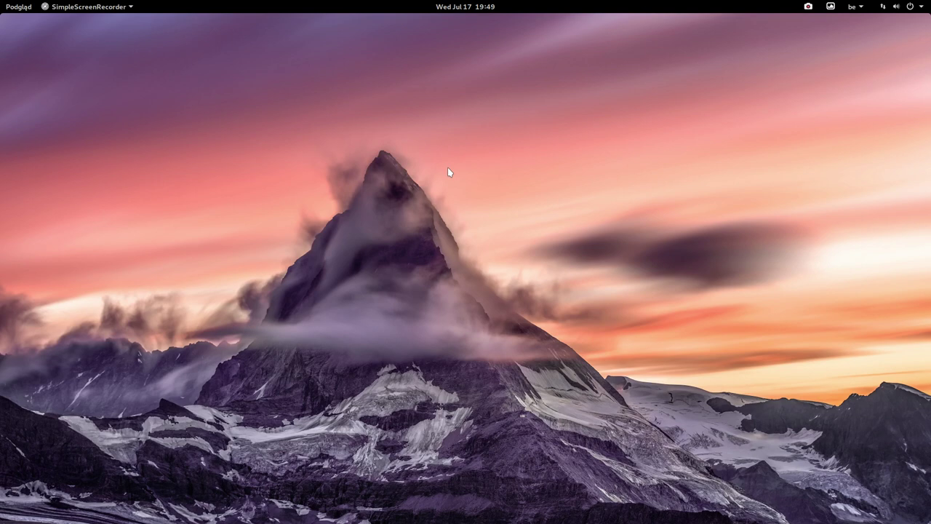
# Open a Termite terminal and the Thunar file manager to look at the home folder's names, and close both
pyautogui.press('super+Return')
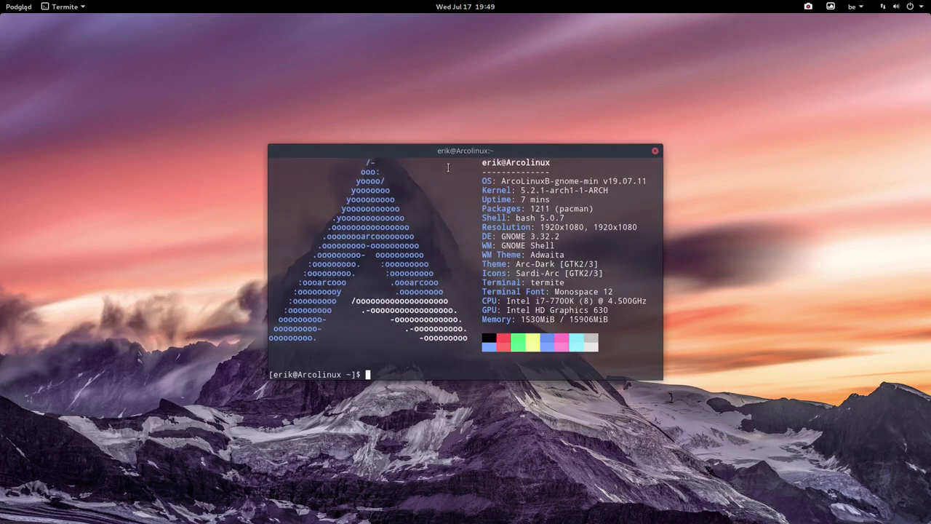
pyautogui.press('super+shift+Return')
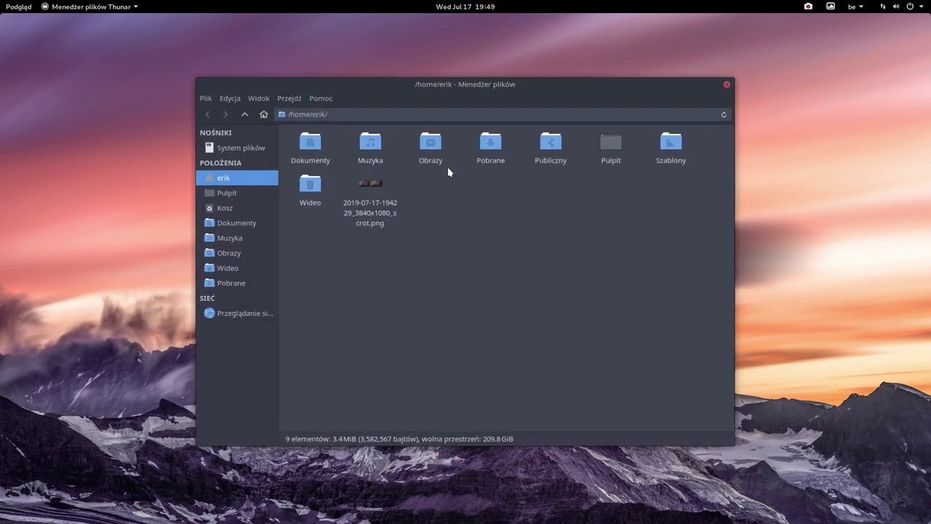
pyautogui.press('super+q')
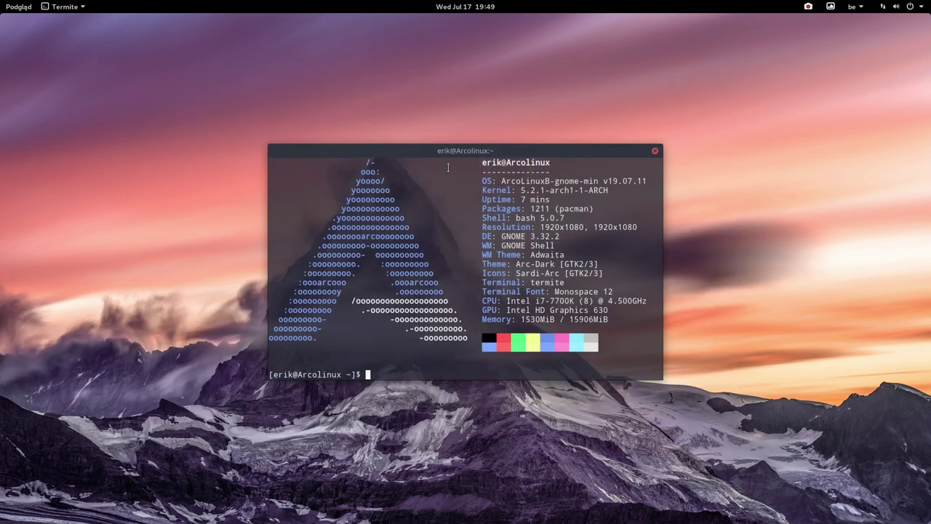
pyautogui.press('super+q')
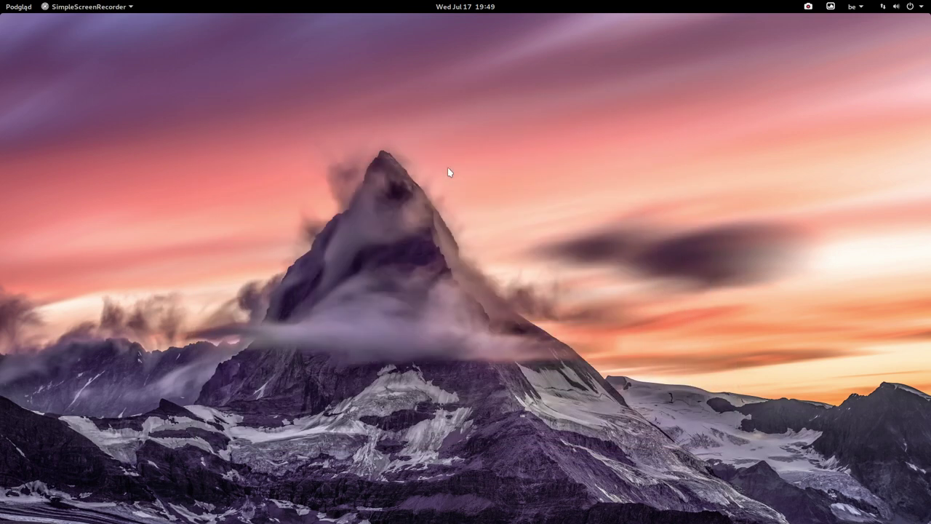